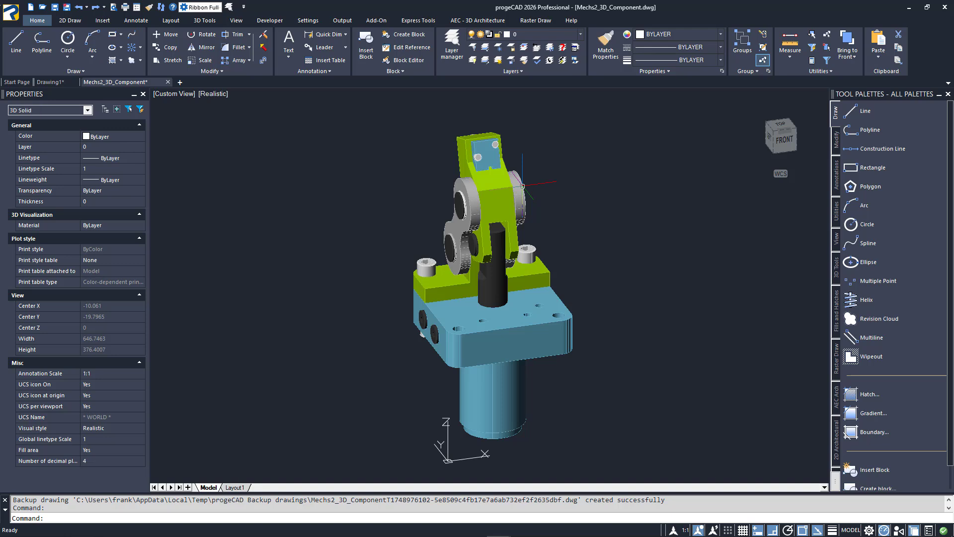
pyautogui.click(522, 185)
pyautogui.press('Escape')
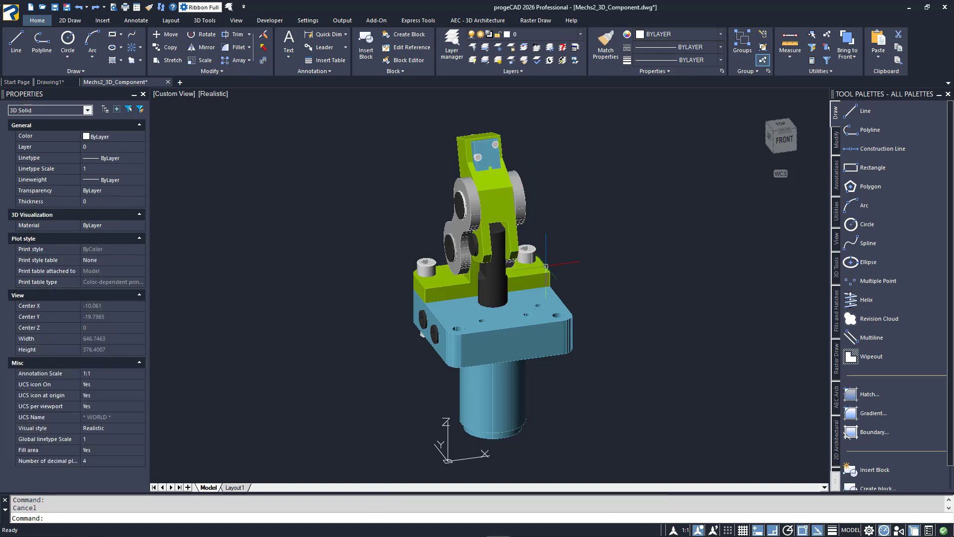
pyautogui.click(543, 271)
pyautogui.press('Escape')
pyautogui.moveTo(542, 274); pyautogui.dragTo(433, 268, button='middle')
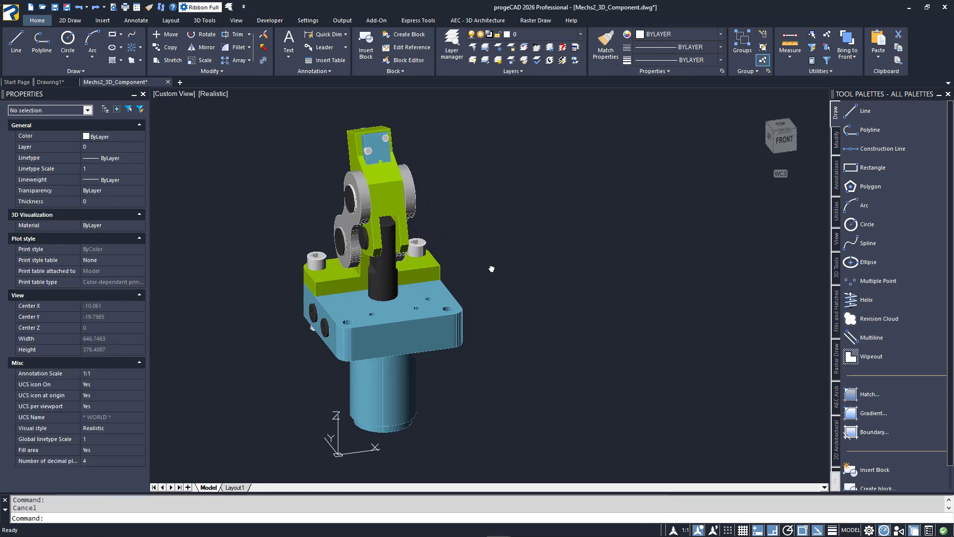
pyautogui.click(455, 301)
pyautogui.write('co')
pyautogui.press('Return')
pyautogui.click(456, 301)
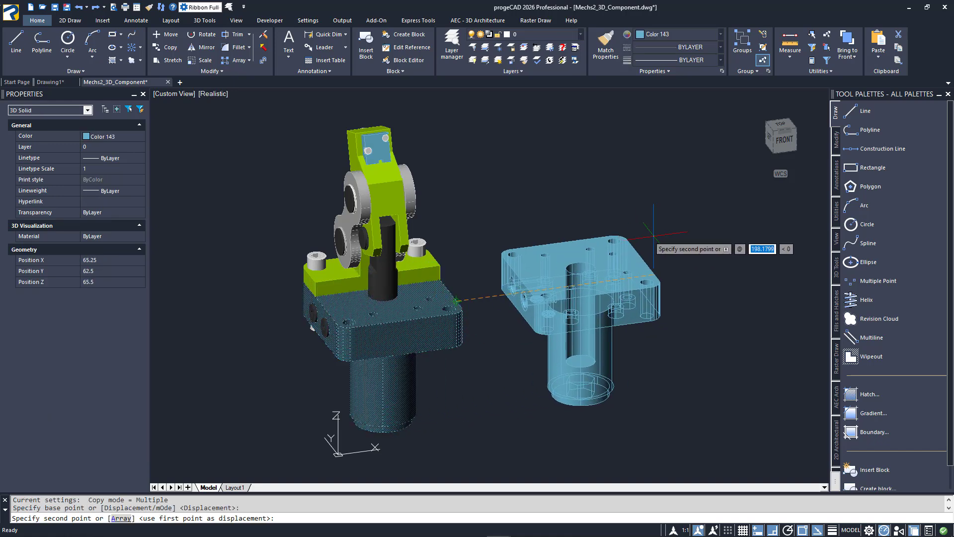
pyautogui.press('Escape')
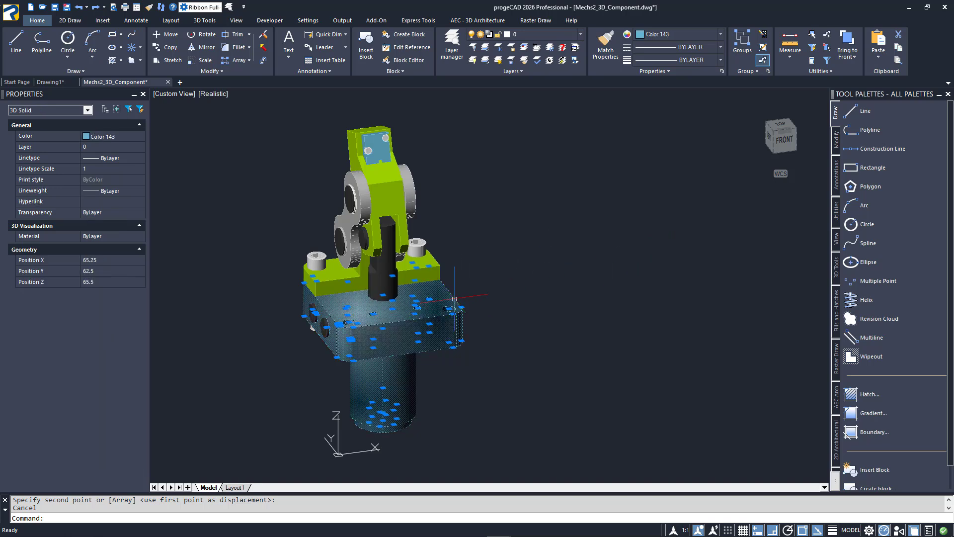
# Paste a copy of the blue base solid from the Mechs2_3D_Component drawing into Drawing1.
pyautogui.click(54, 81)
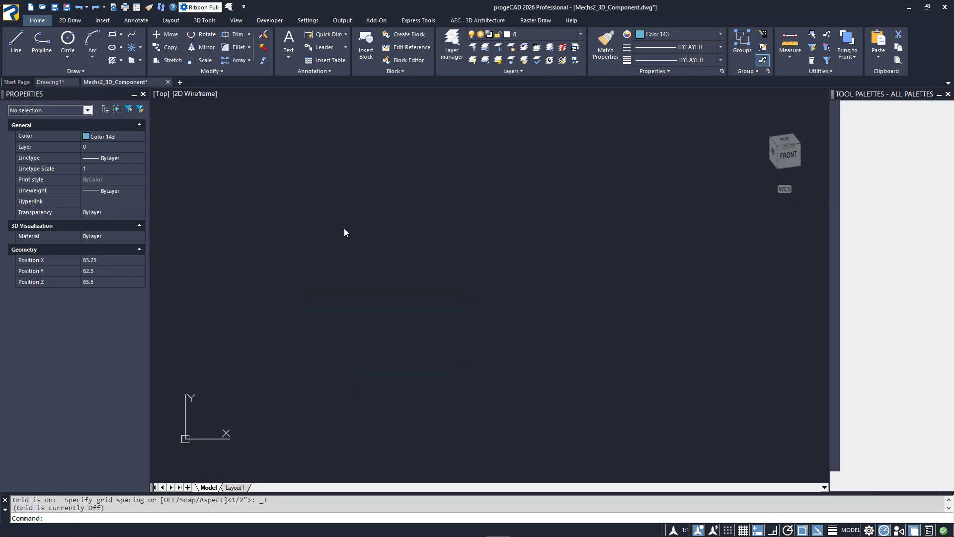
pyautogui.hotkey('ctrl', 'v')
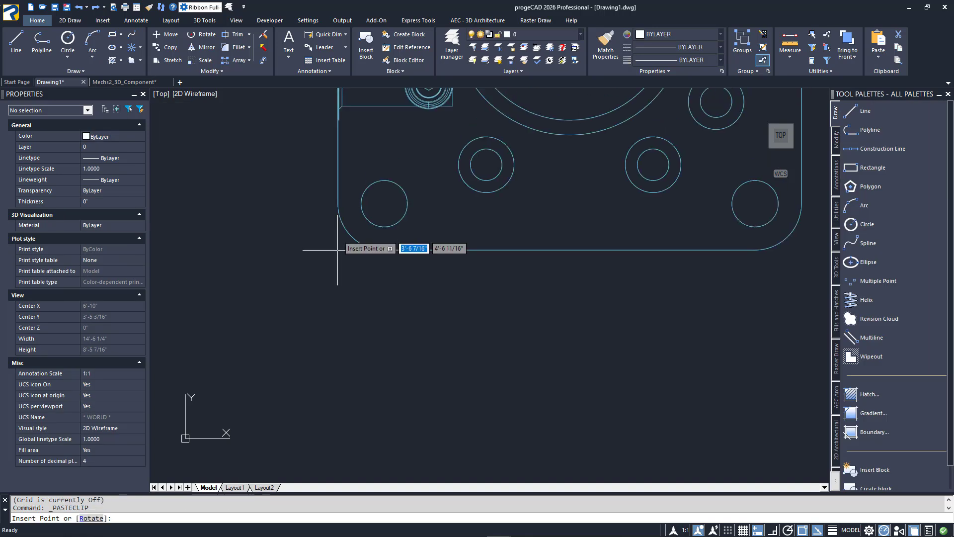
pyautogui.scroll(-5, 254, 386)
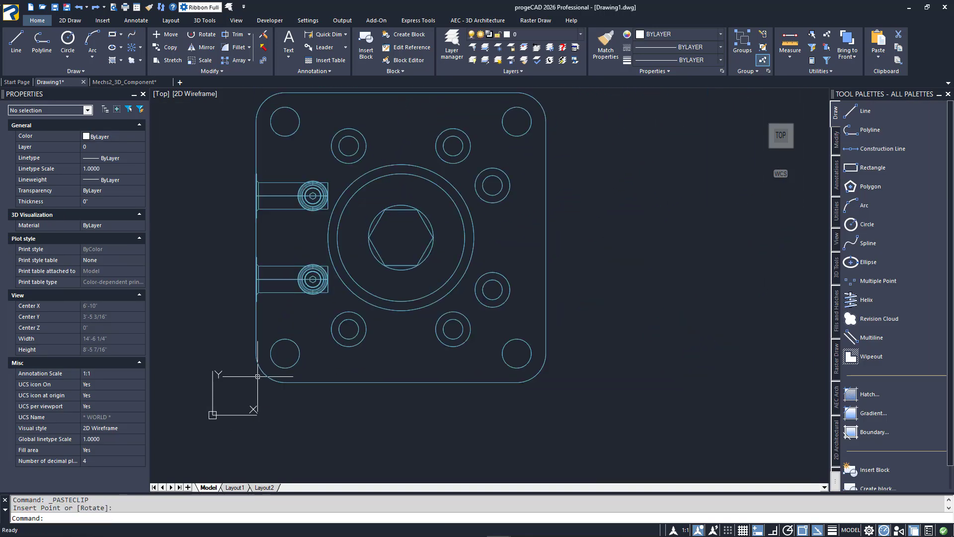
pyautogui.moveTo(371, 339); pyautogui.dragTo(348, 335, button='middle')
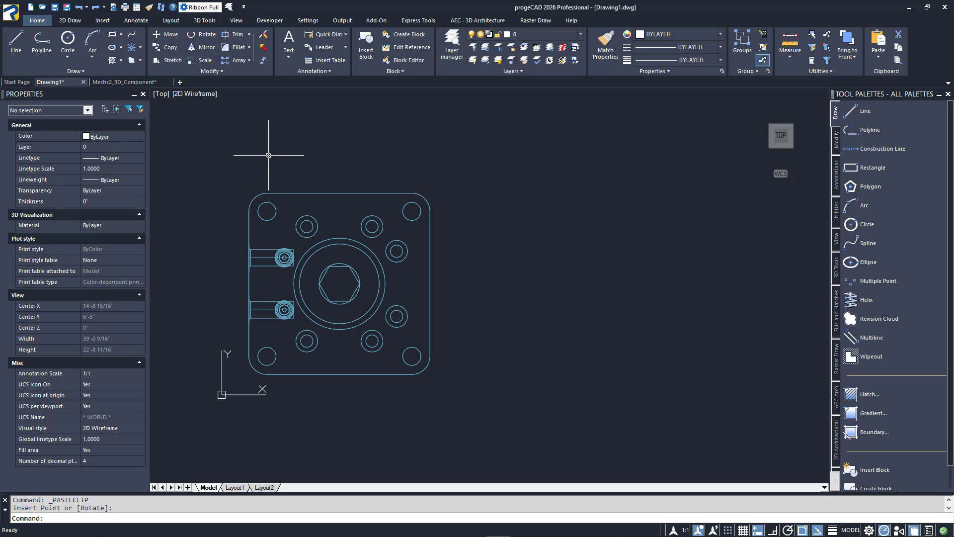
# Draw a rectangle about 10 feet square beside the pasted base, matching the size of its outline.
pyautogui.click(76, 23)
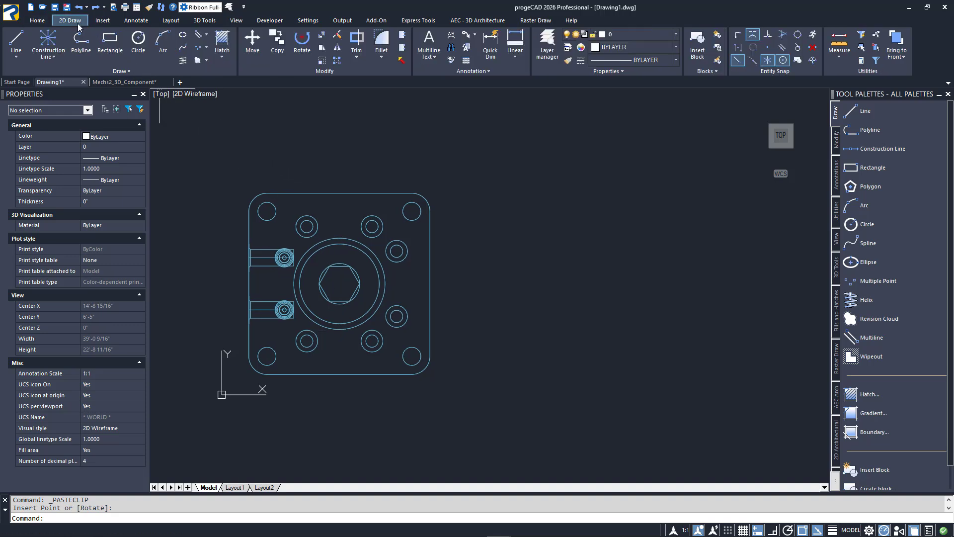
pyautogui.click(110, 46)
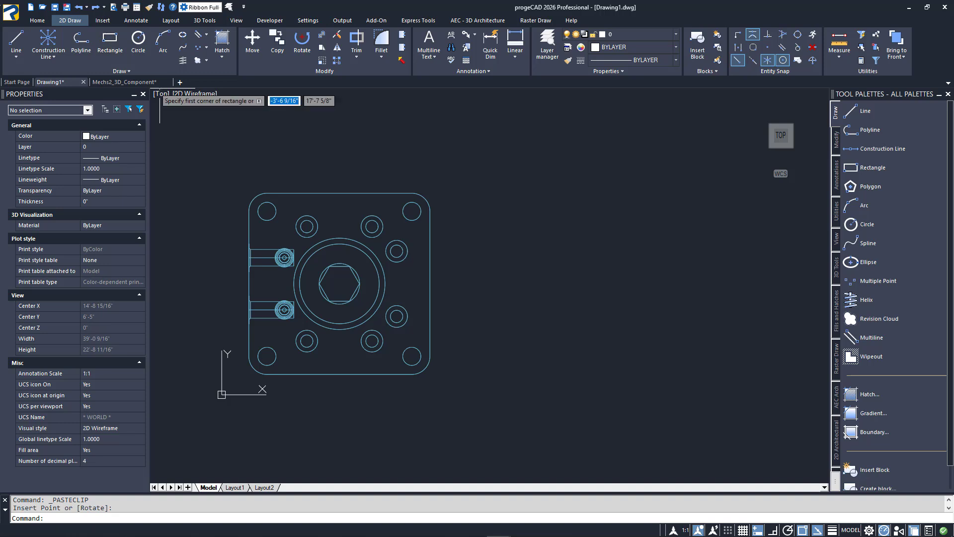
pyautogui.click(490, 192)
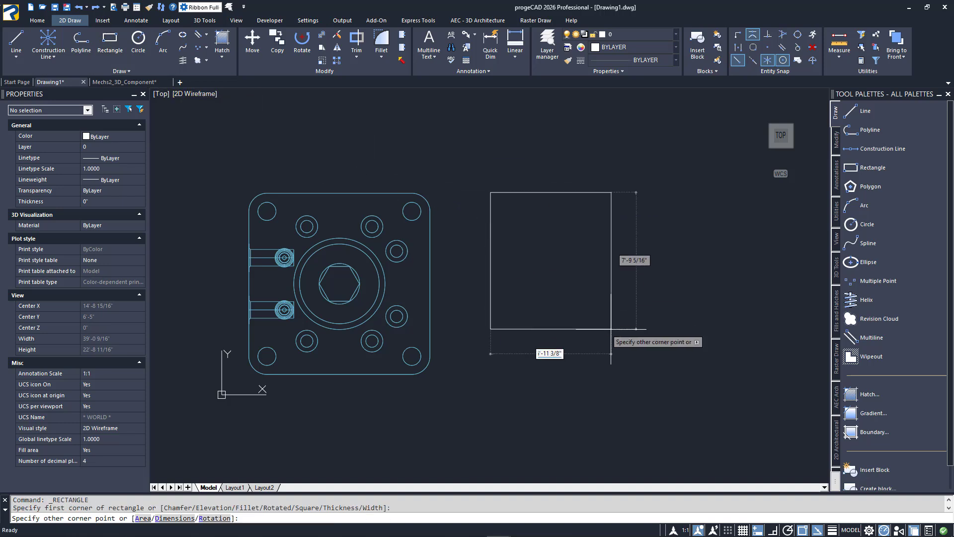
pyautogui.click(675, 372)
# Fillet all corners of the new rectangle at once with the Polyline option.
pyautogui.write('f')
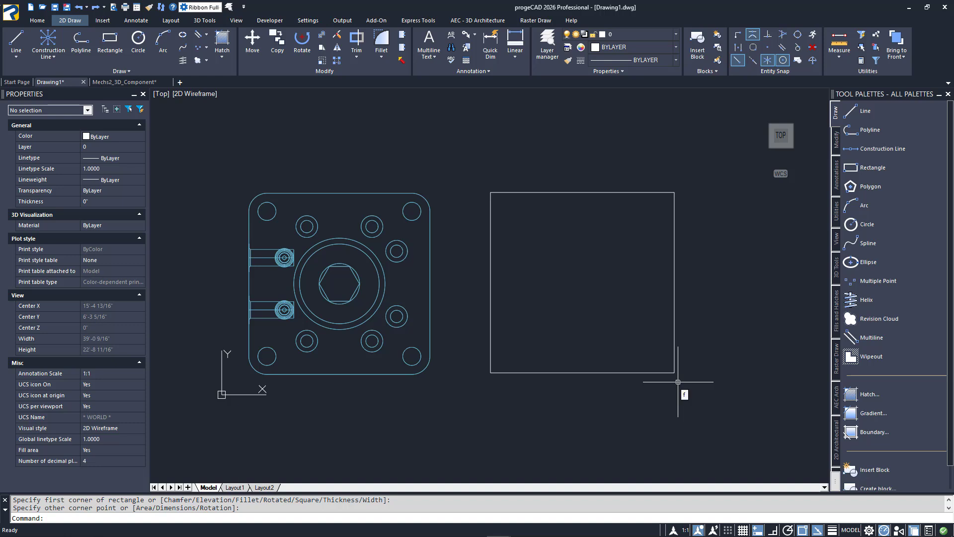
pyautogui.press('Return')
pyautogui.write('p')
pyautogui.press('Return')
pyautogui.click(656, 373)
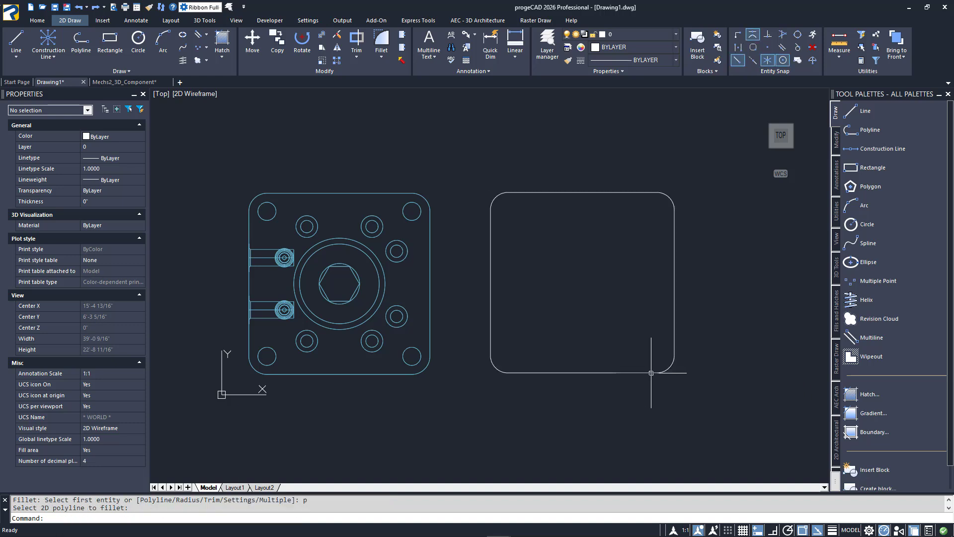
# Draw a circle of about 6 3/4" radius at the plate's upper-left corner centre and copy it to the upper-right corner and three inner hole positions.
pyautogui.click(139, 41)
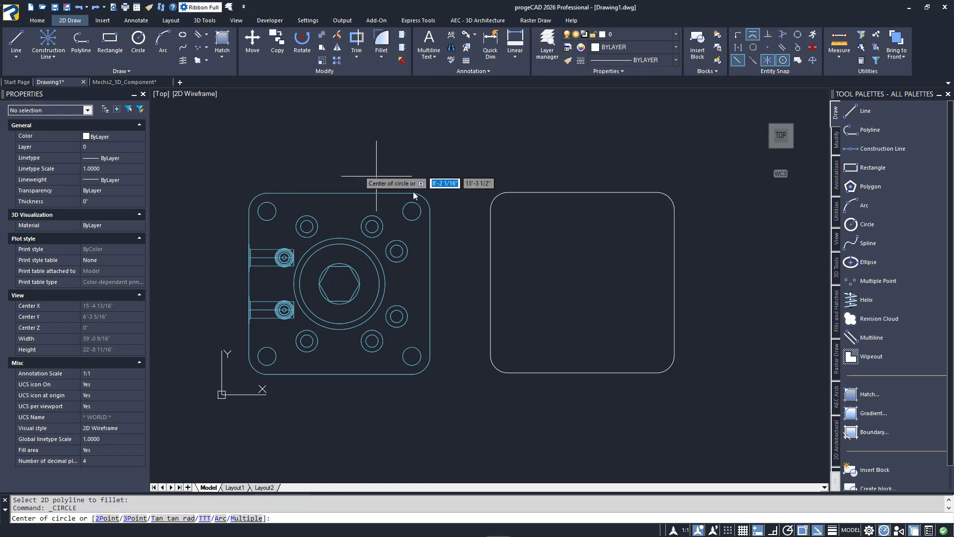
pyautogui.click(508, 210)
pyautogui.write('co')
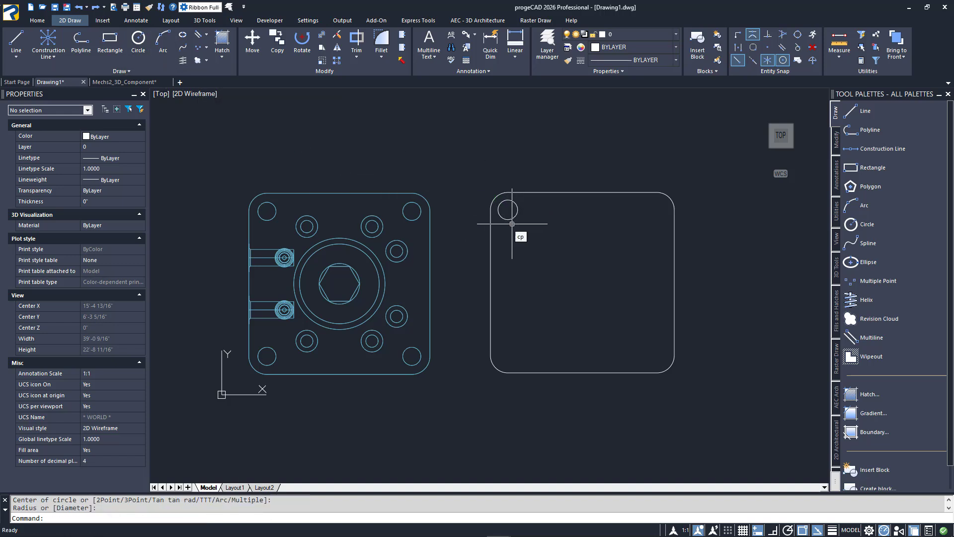
pyautogui.press('Return')
pyautogui.click(514, 217)
pyautogui.press('Return')
pyautogui.click(508, 210)
pyautogui.click(657, 209)
pyautogui.click(655, 250)
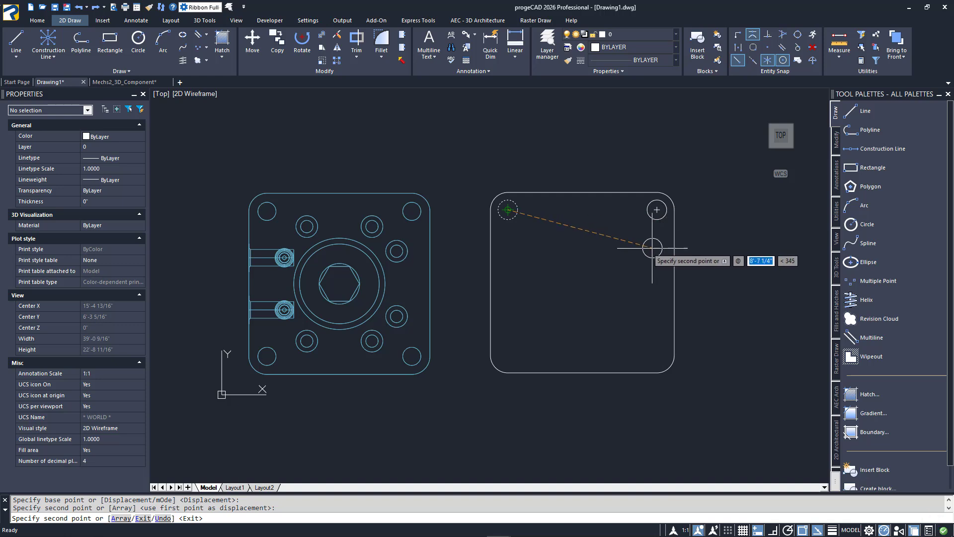
pyautogui.click(619, 229)
pyautogui.click(548, 230)
pyautogui.press('Return')
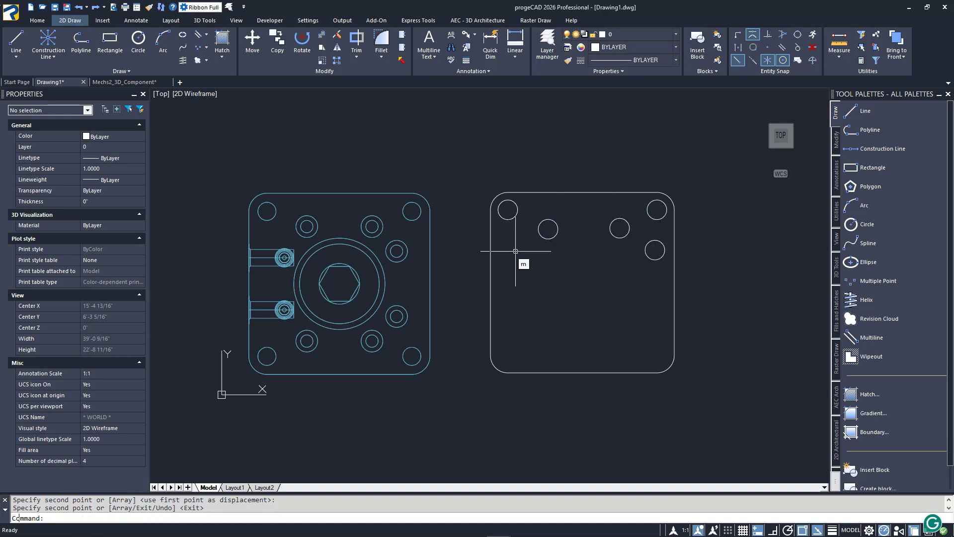
# Mirror the five hole circles across the plate's horizontal centreline, keeping the originals.
pyautogui.write('mi')
pyautogui.press('Return')
pyautogui.click(659, 267)
pyautogui.click(504, 207)
pyautogui.press('Return')
pyautogui.click(490, 282)
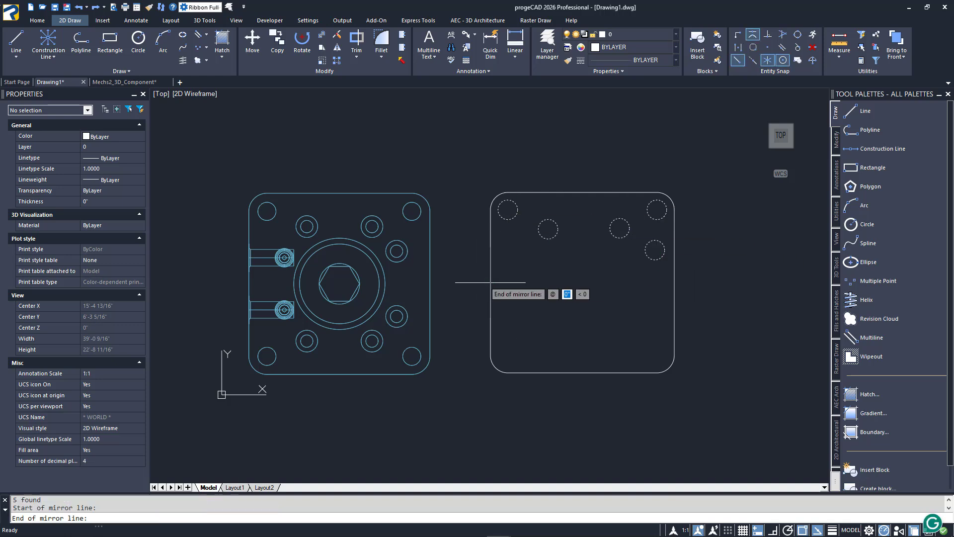
pyautogui.click(531, 281)
pyautogui.press('Return')
# Draw a circle of about 2'-3 5/8" radius at the centre of the plate.
pyautogui.click(145, 45)
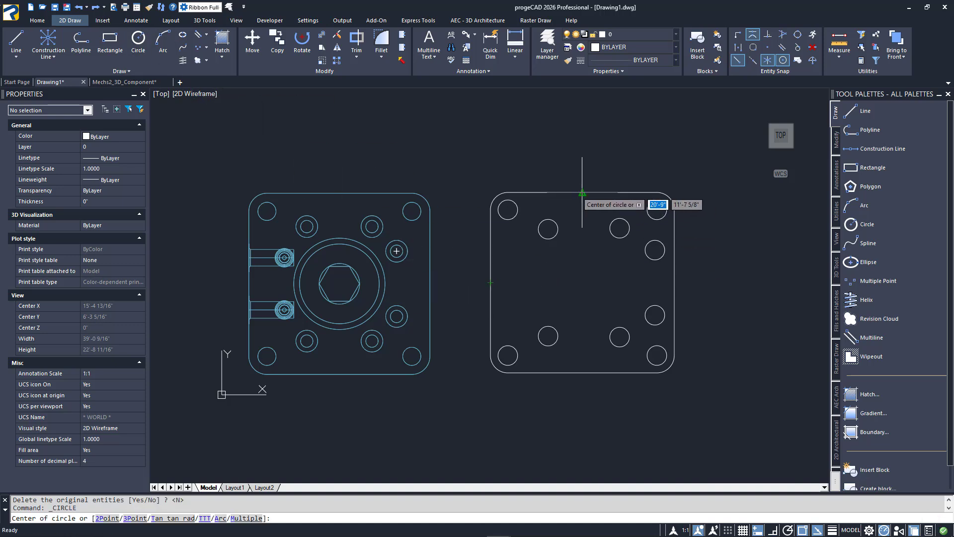
pyautogui.click(582, 282)
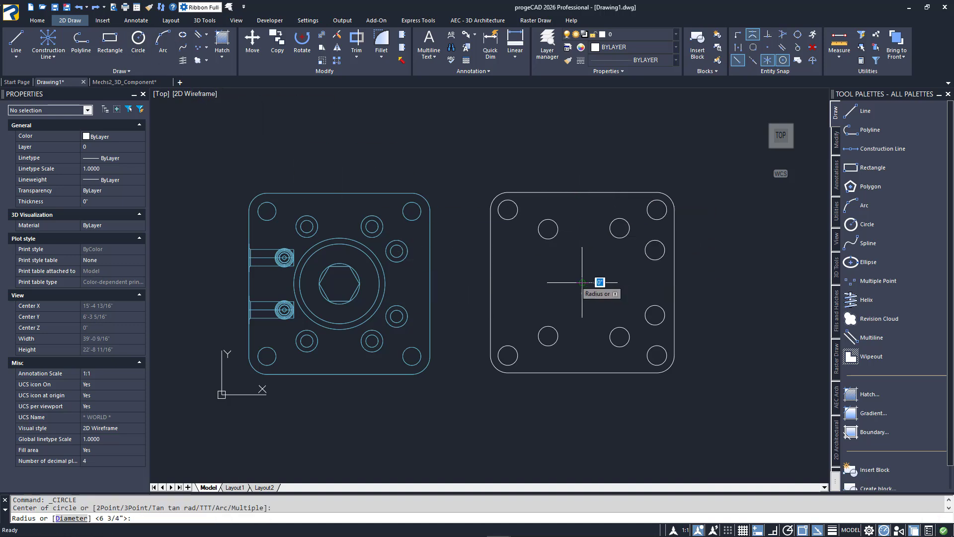
pyautogui.click(599, 318)
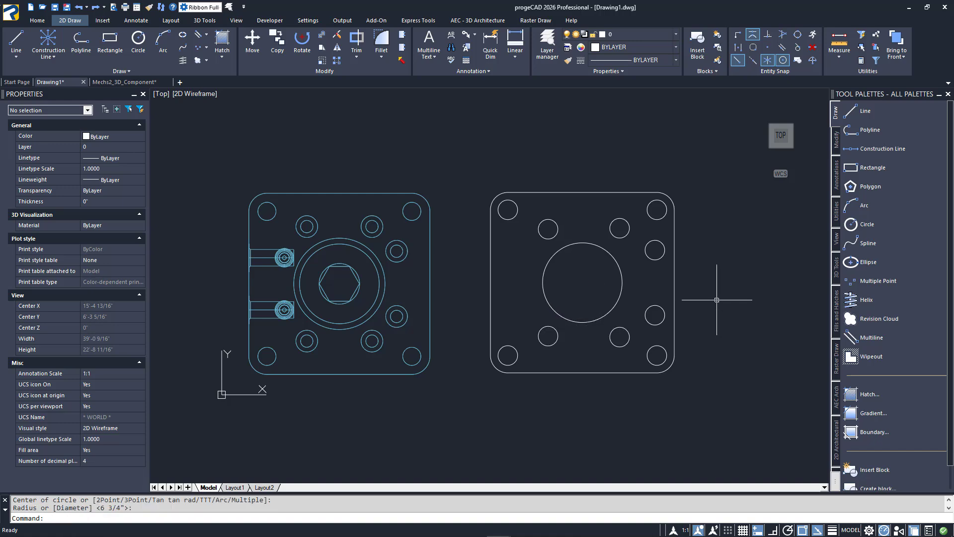
# Extrude the rounded rectangle and all the hole circles together by about 4'-8" in a 3D view.
pyautogui.keyDown('shift'); pyautogui.moveTo(717, 300); pyautogui.dragTo(679, 324, button='middle'); pyautogui.keyUp('shift')
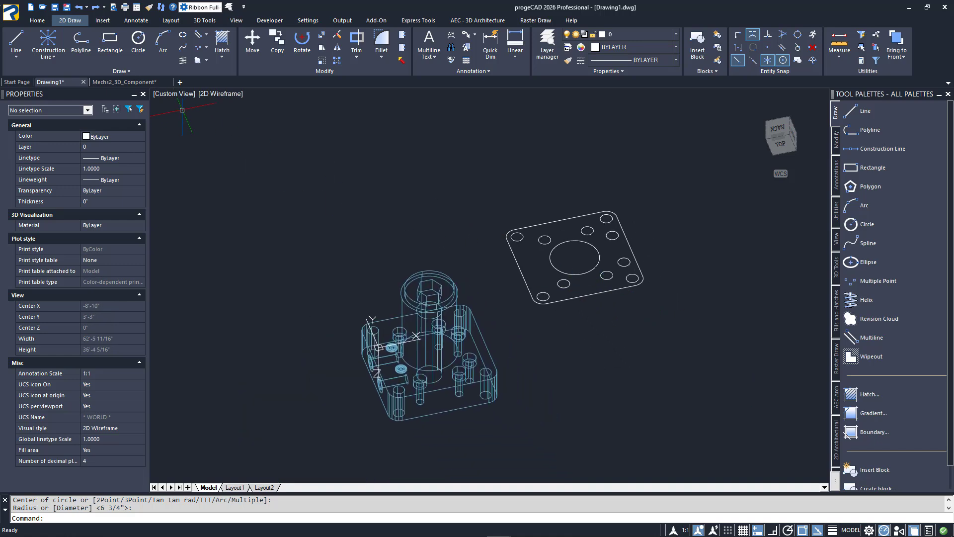
pyautogui.click(204, 20)
pyautogui.hotkey('ctrl', 'z')
pyautogui.hotkey('ctrl', 'z')
pyautogui.click(42, 48)
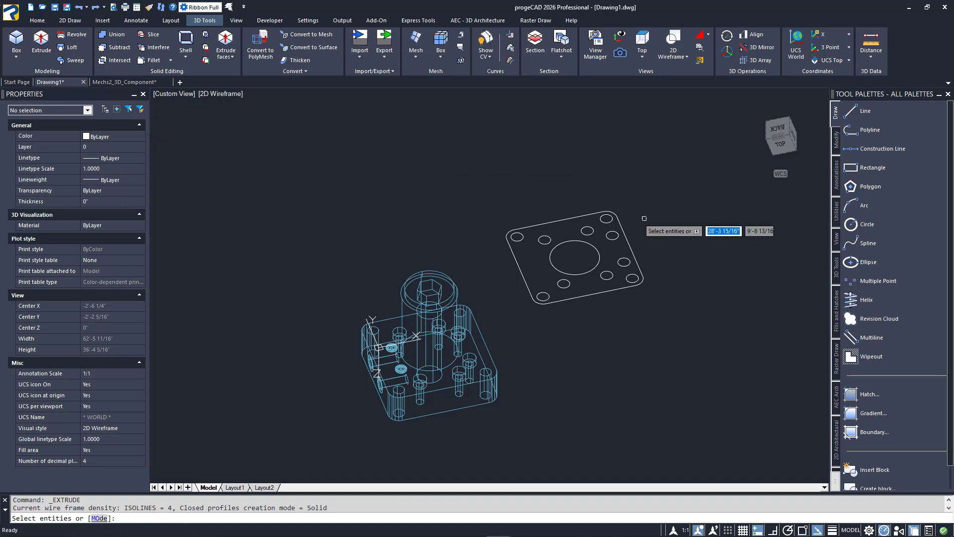
pyautogui.click(641, 214)
pyautogui.click(505, 299)
pyautogui.press('Return')
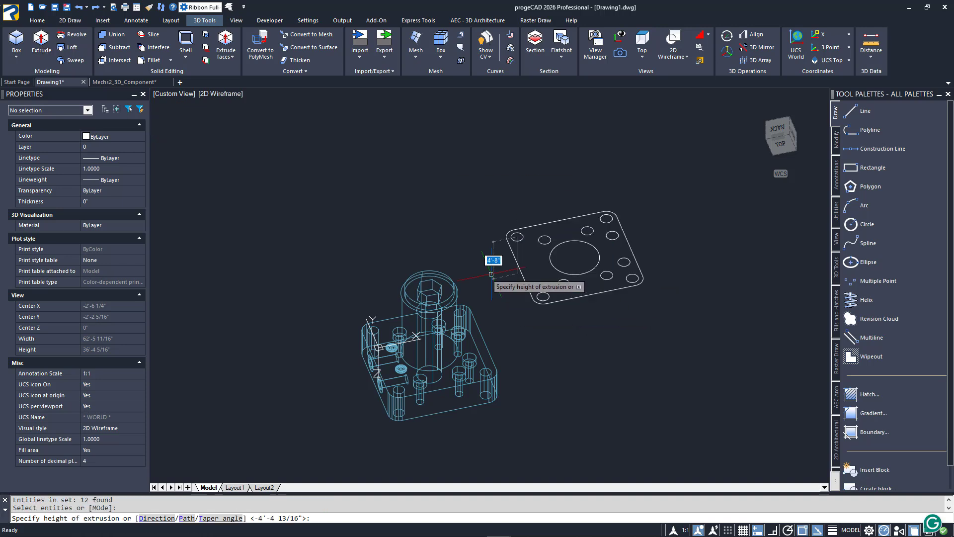
pyautogui.click(491, 274)
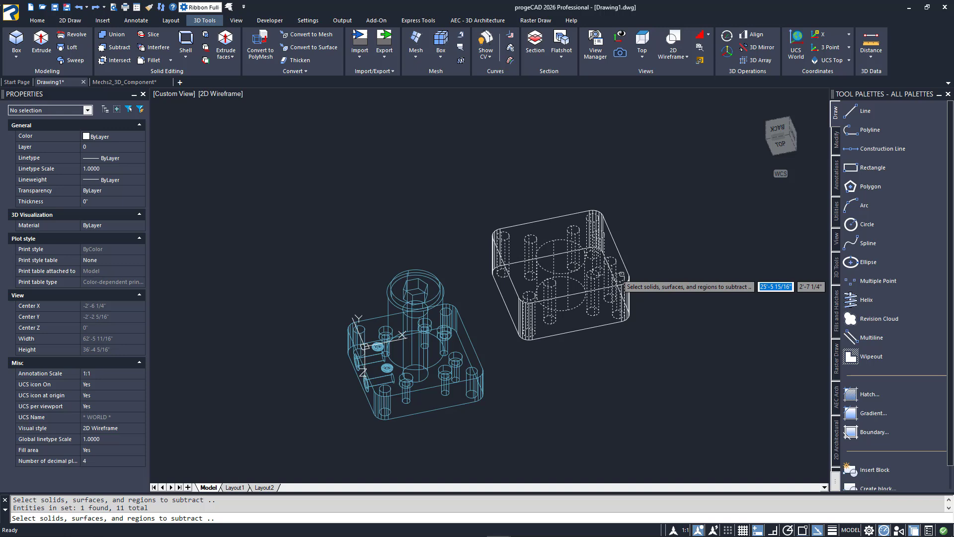
# Subtract the eleven extruded cylinders from the plate solid to cut its holes.
pyautogui.press('Return')
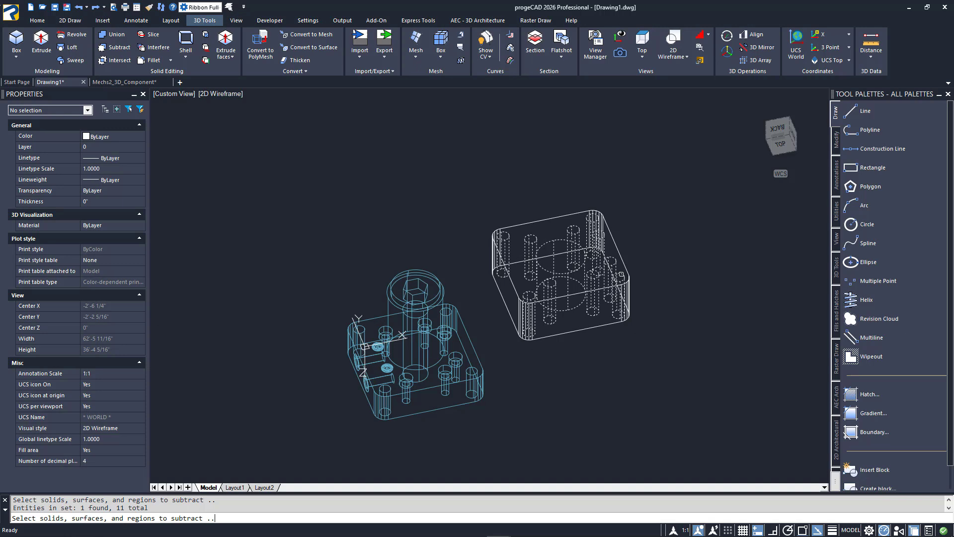
pyautogui.press('Return')
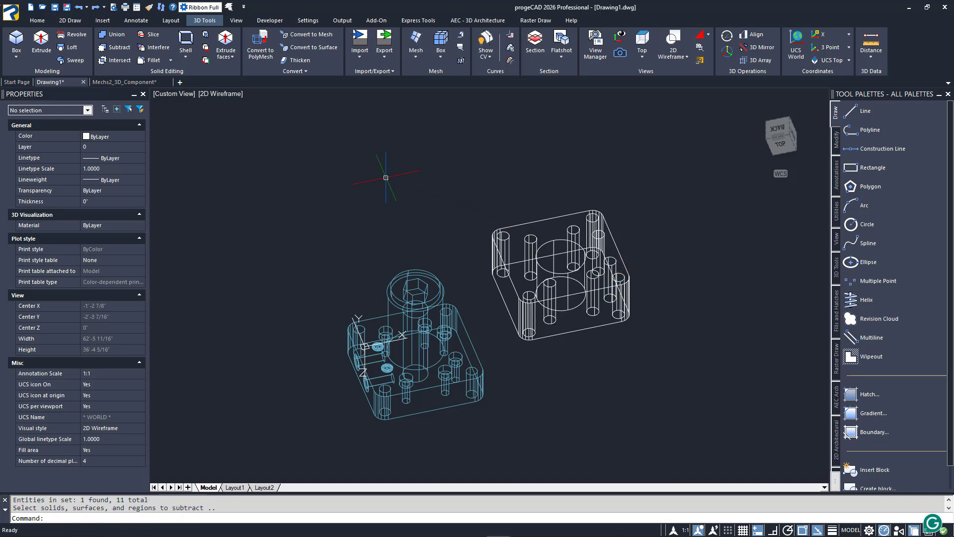
# Display the base and the new plate in the Conceptual visual style.
pyautogui.click(231, 98)
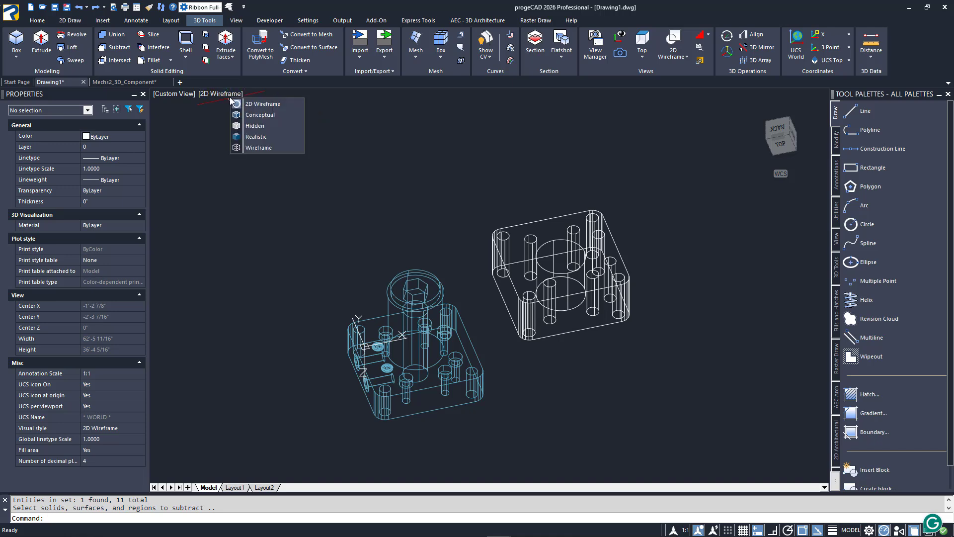
pyautogui.click(261, 114)
pyautogui.keyDown('shift'); pyautogui.moveTo(386, 208); pyautogui.dragTo(379, 396, button='middle'); pyautogui.keyUp('shift')
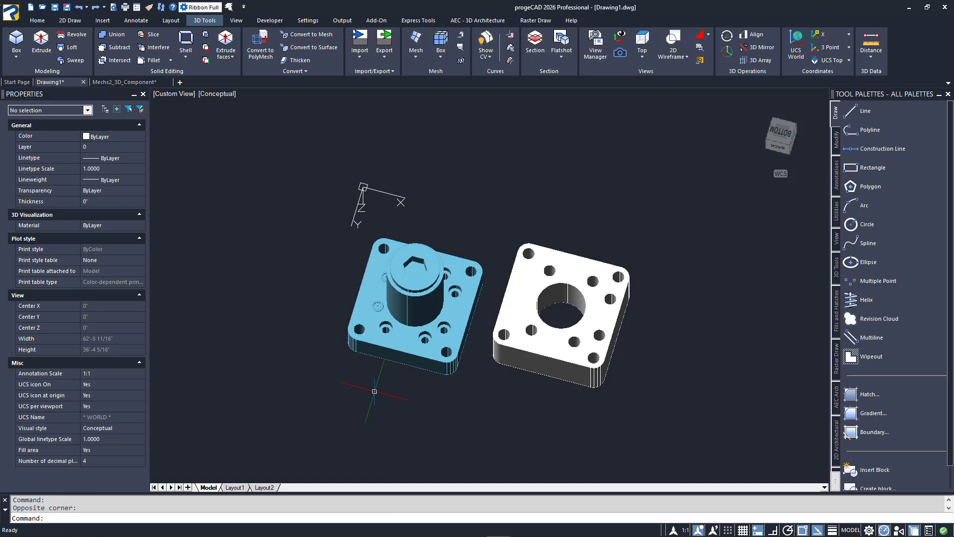
# Switch to the Mechs2_3D_Component drawing and divide its model view into four equal viewports.
pyautogui.click(125, 82)
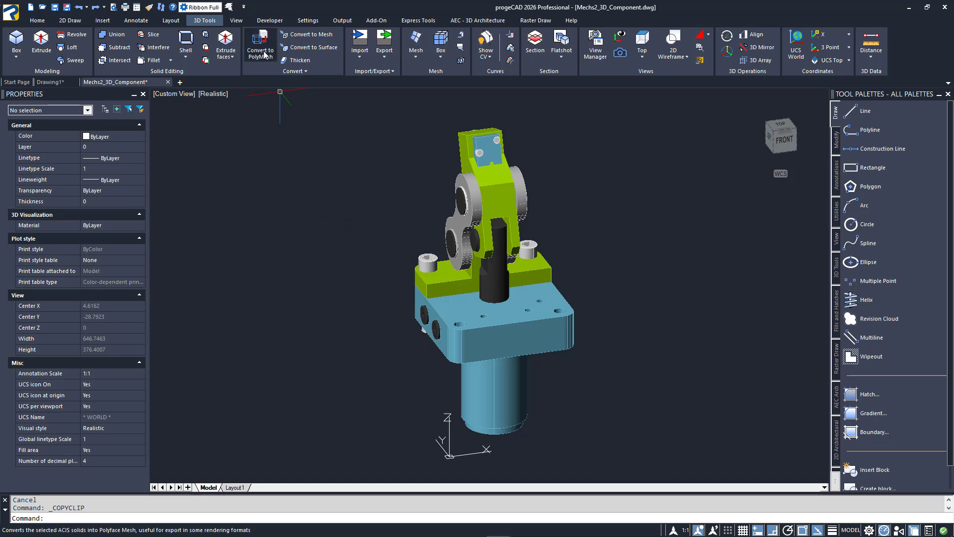
pyautogui.click(243, 20)
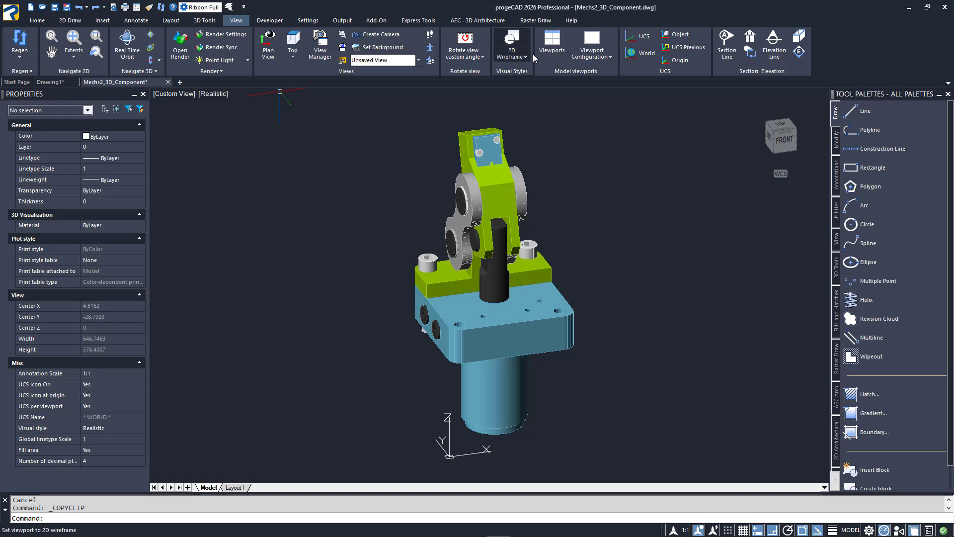
pyautogui.click(588, 56)
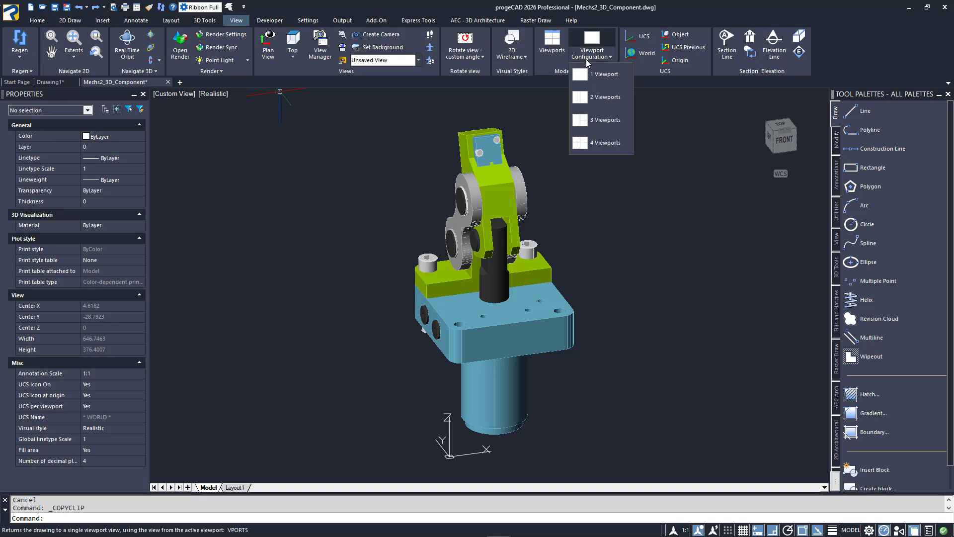
pyautogui.click(605, 144)
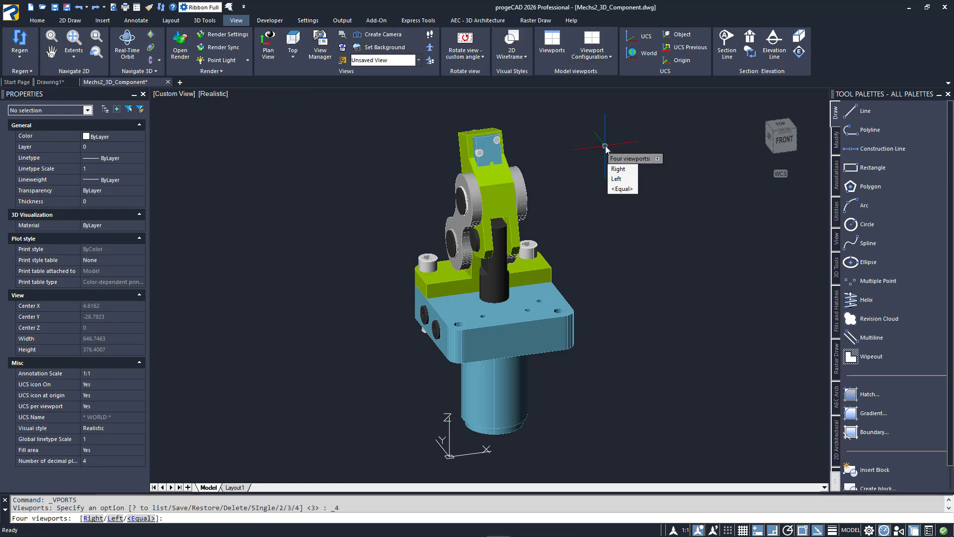
pyautogui.click(621, 189)
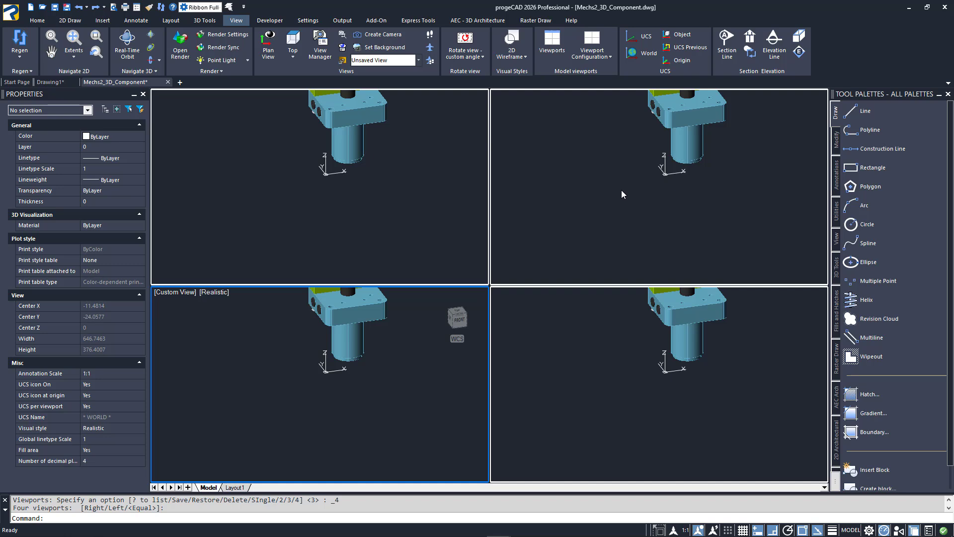
pyautogui.scroll(-9, 621, 190)
pyautogui.scroll(11, 623, 190)
pyautogui.scroll(-3, 624, 191)
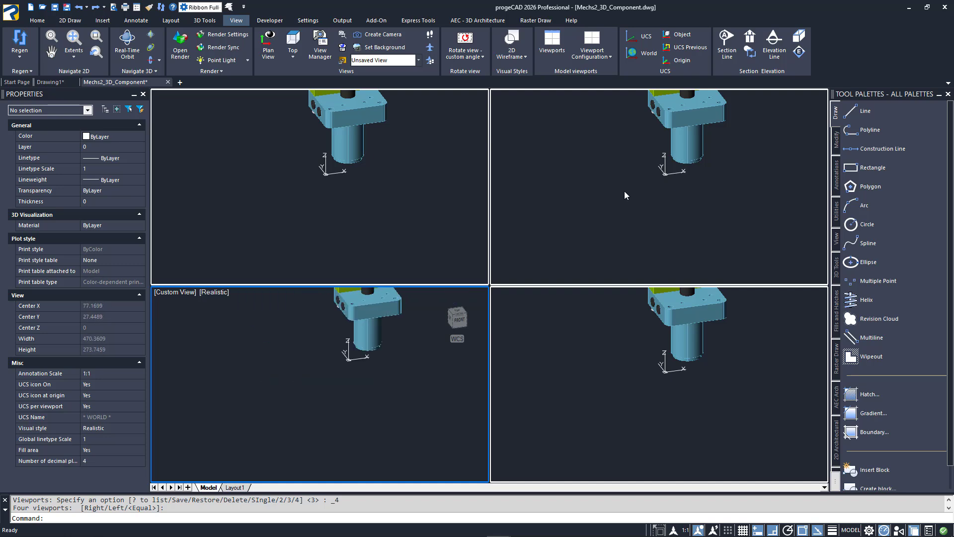
pyautogui.scroll(3, 624, 191)
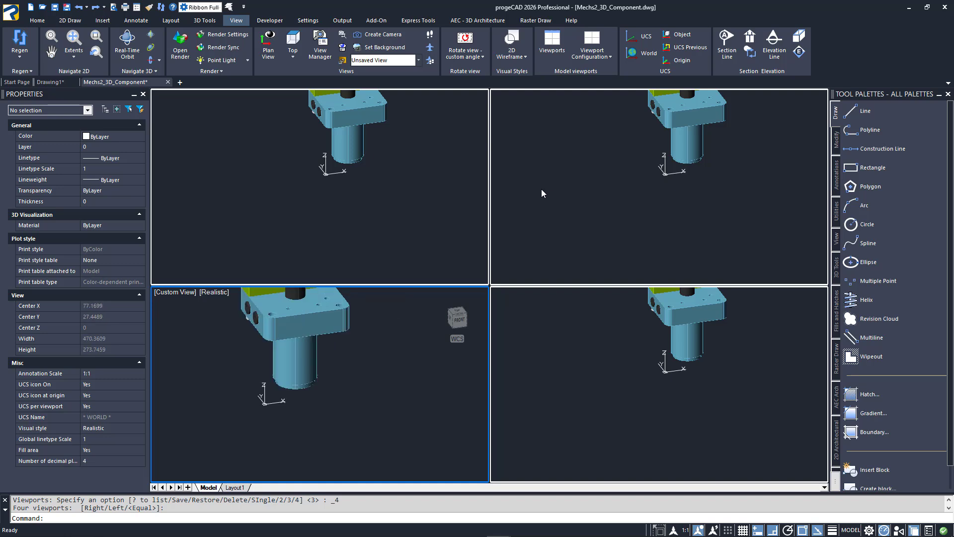
pyautogui.click(442, 187)
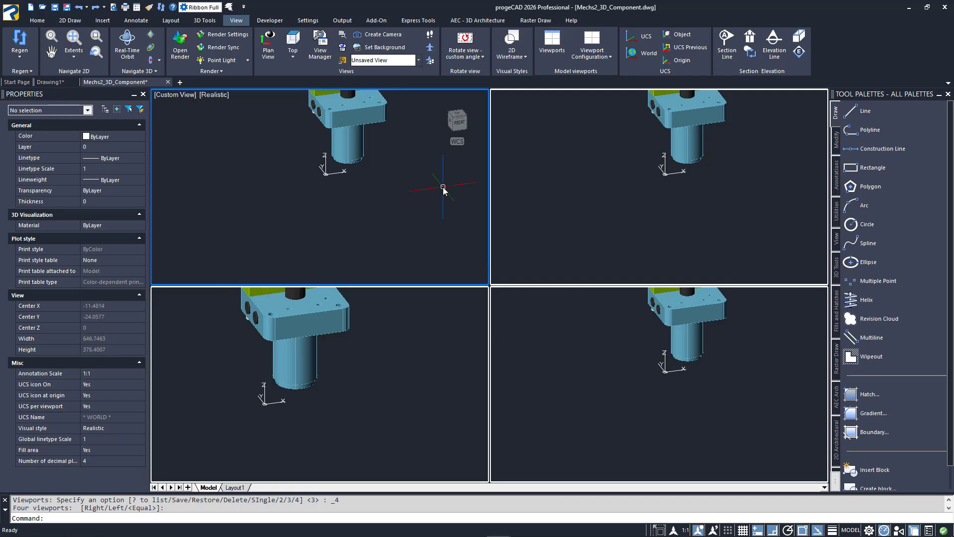
pyautogui.click(538, 188)
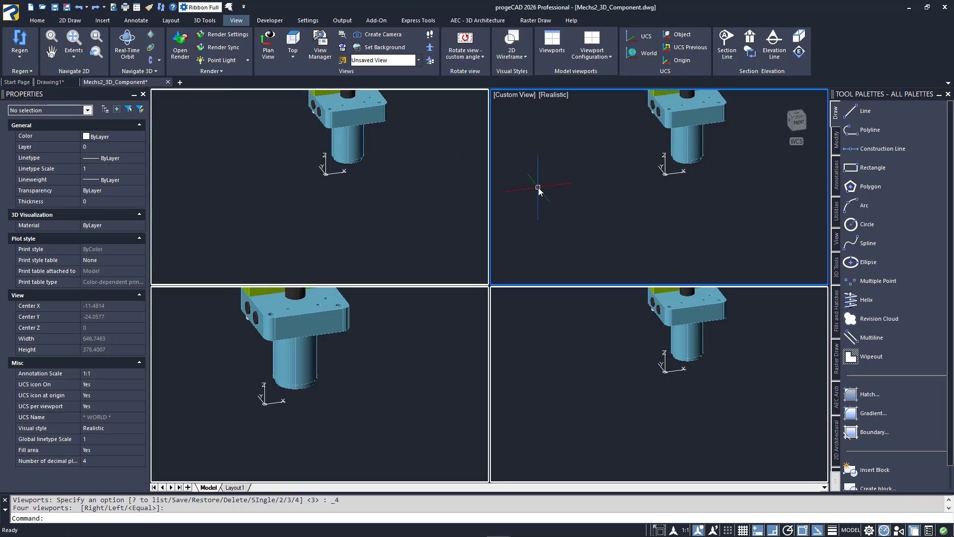
pyautogui.click(571, 350)
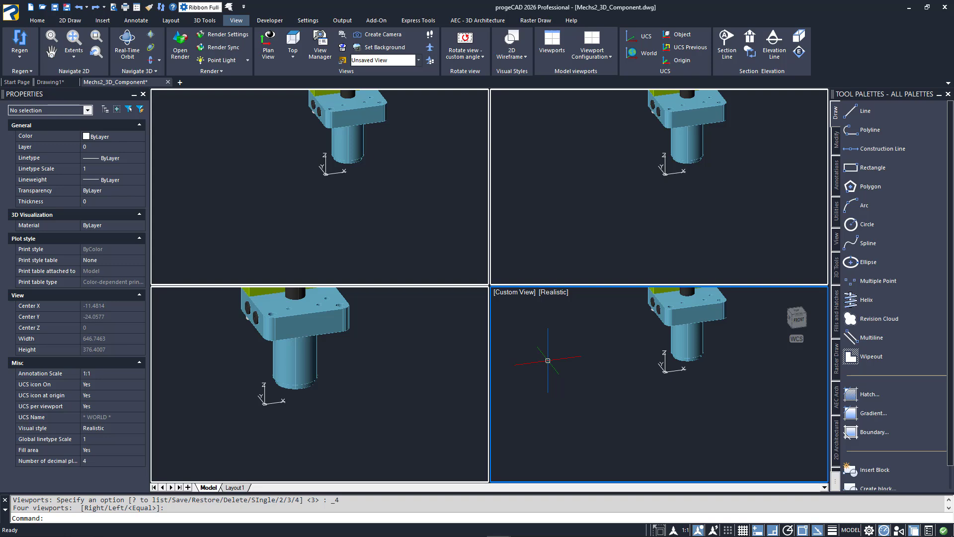
# Set the lower-left viewport to the Front view and the upper-left viewport to the Top view.
pyautogui.click(437, 342)
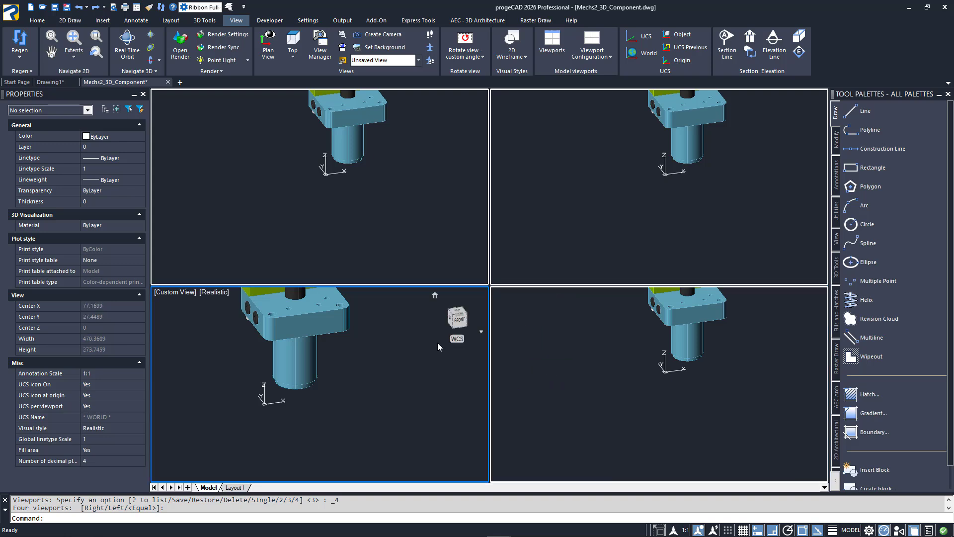
pyautogui.click(182, 294)
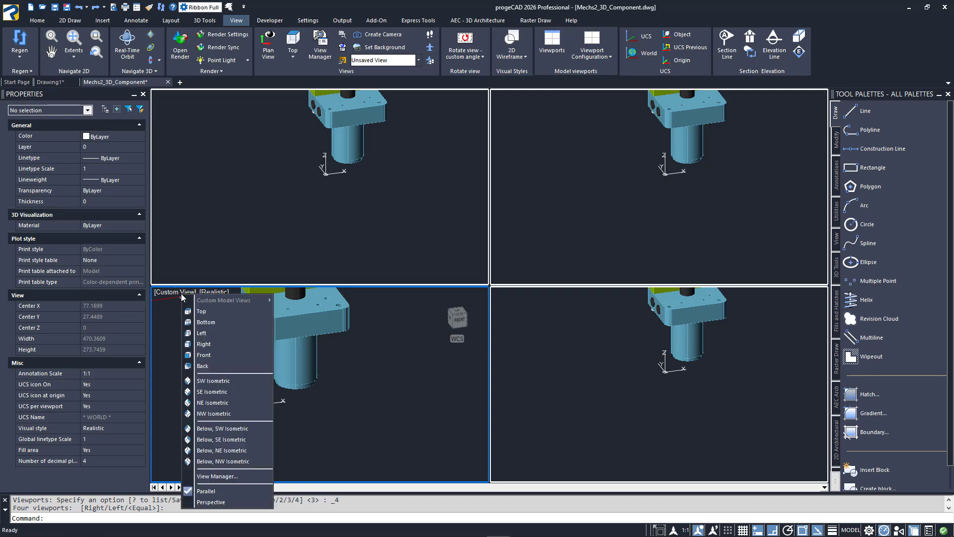
pyautogui.click(211, 355)
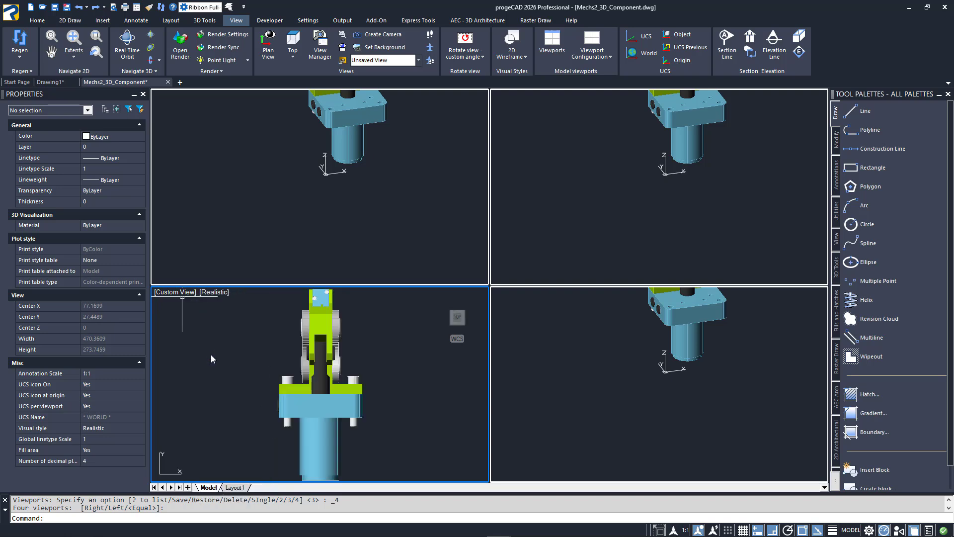
pyautogui.click(225, 214)
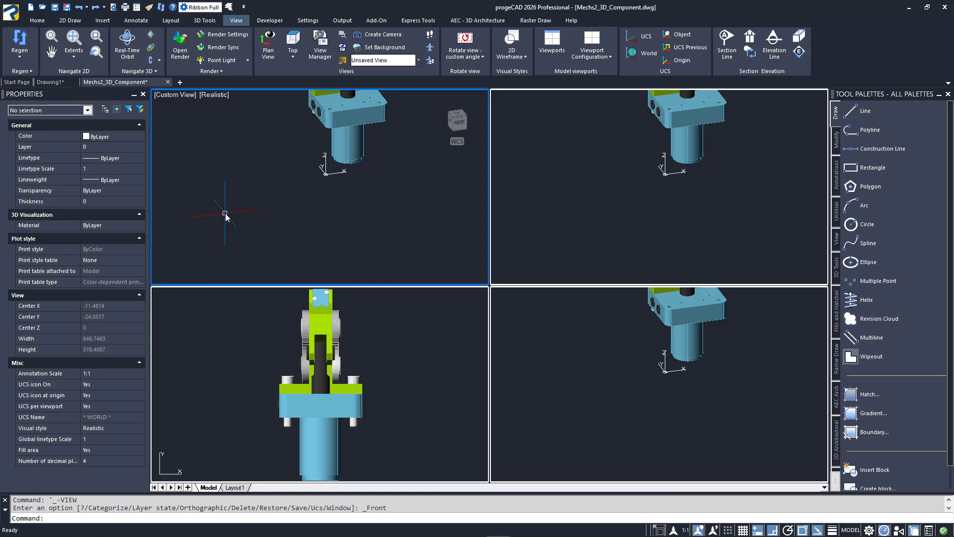
pyautogui.click(456, 115)
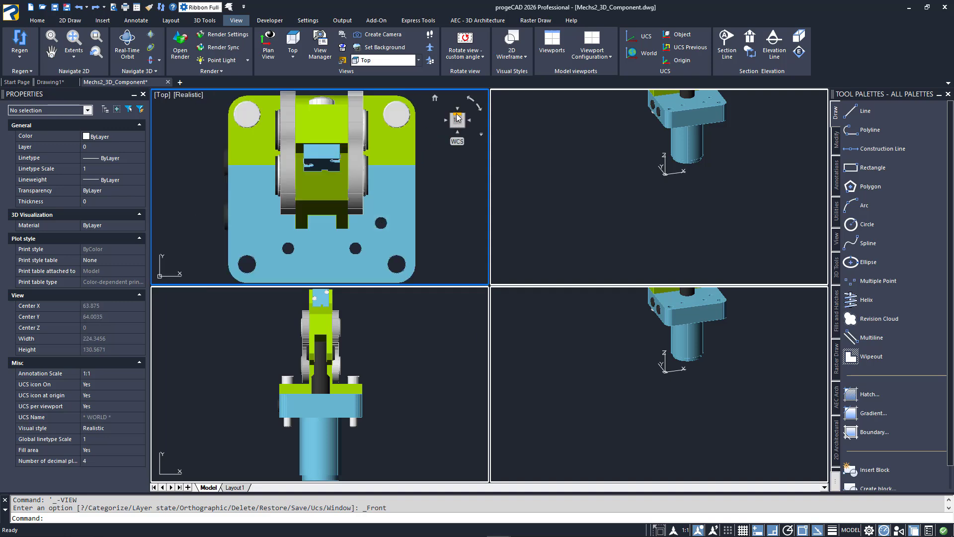
# Set the lower-right viewport to the Right view and the upper-right viewport to SW Isometric.
pyautogui.click(582, 337)
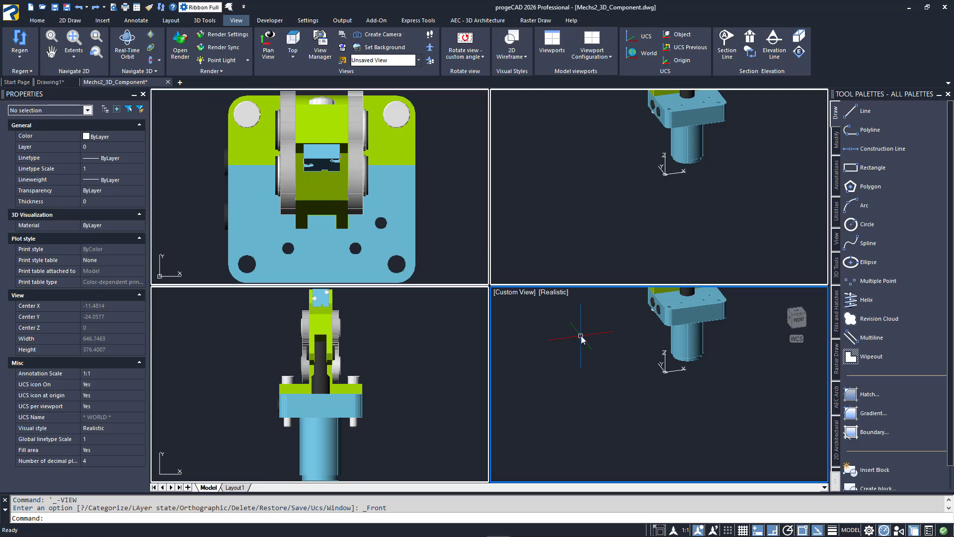
pyautogui.click(530, 293)
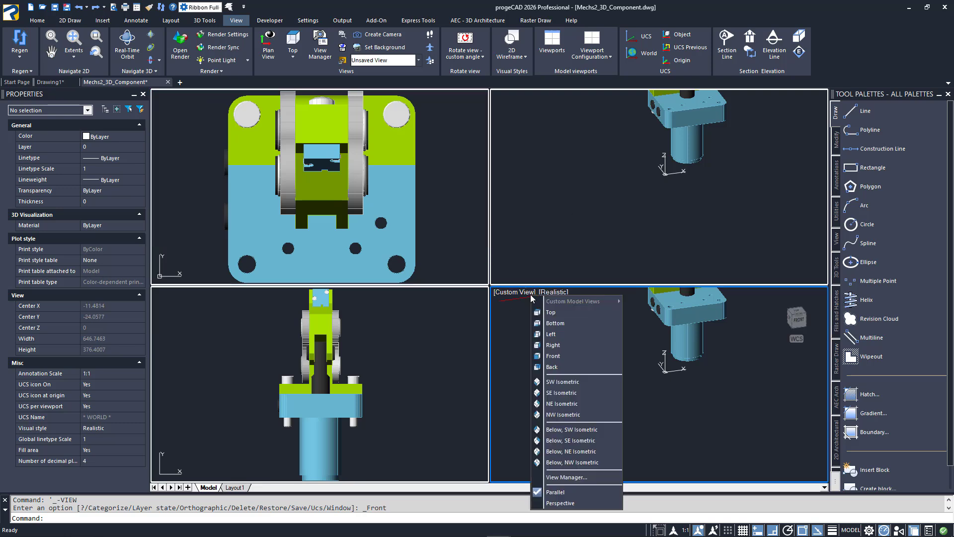
pyautogui.click(552, 345)
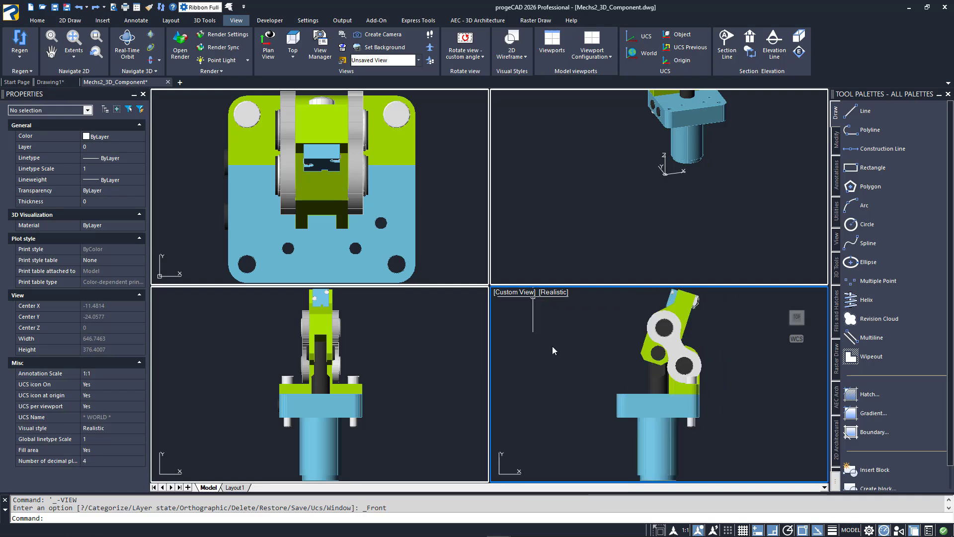
pyautogui.click(567, 180)
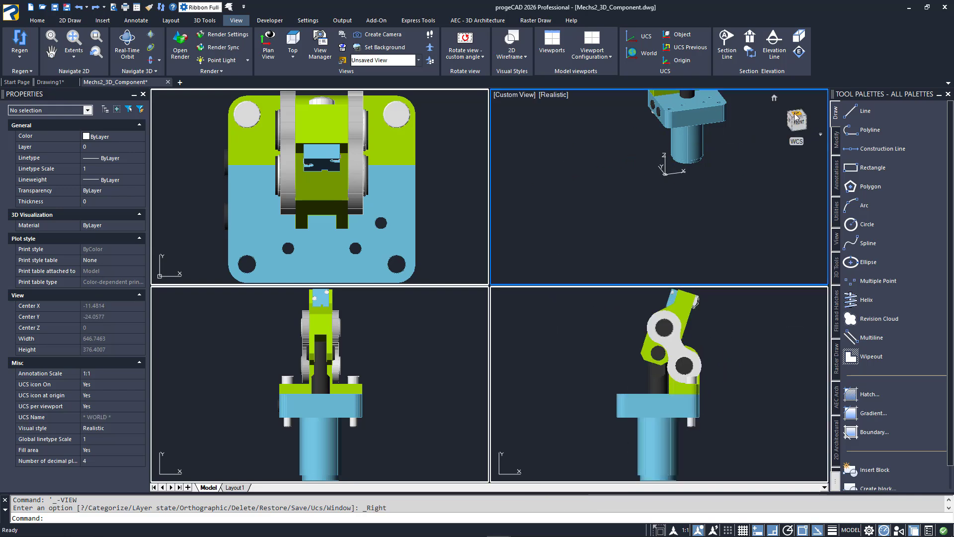
pyautogui.click(791, 117)
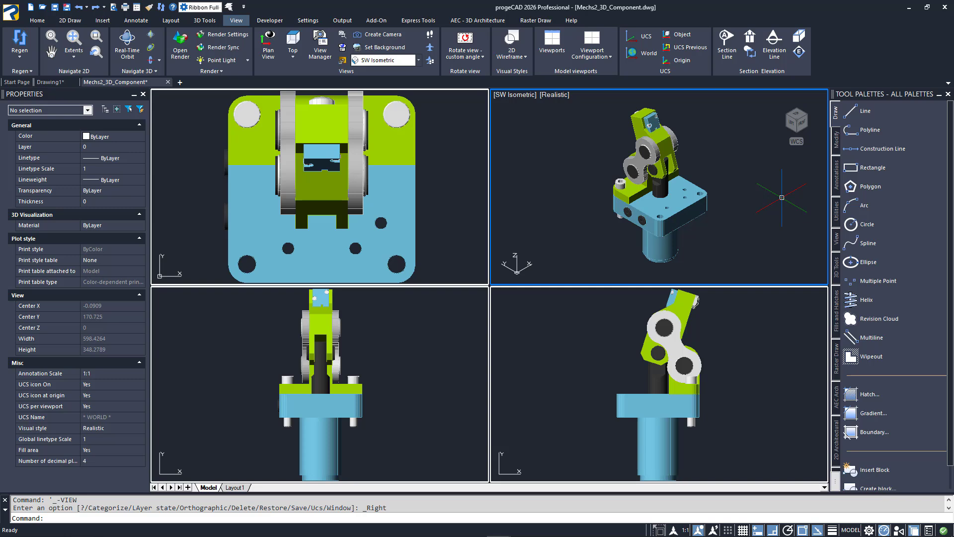
# Move the blue base out of the assembly by about 197 units along the positive X axis in the isometric viewport.
pyautogui.write('m')
pyautogui.press('Return')
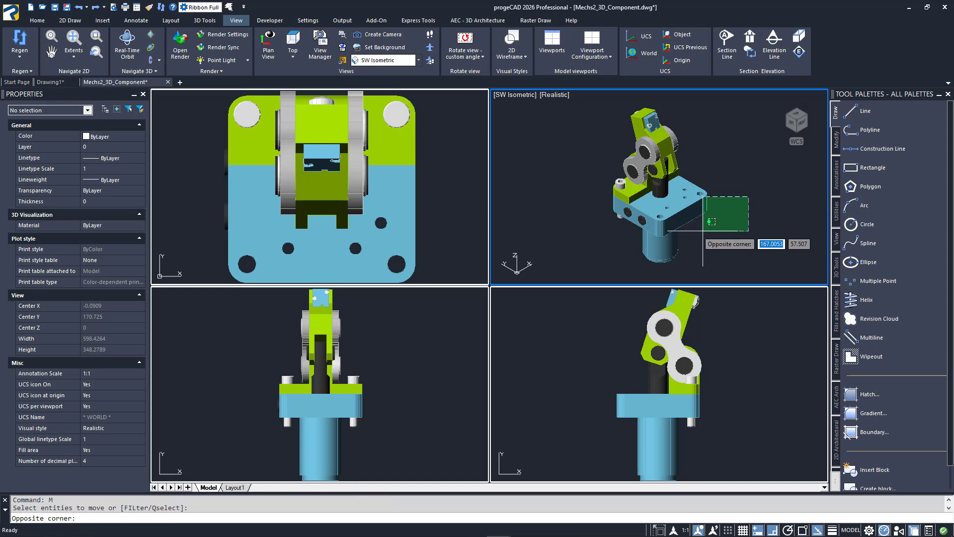
pyautogui.click(698, 208)
pyautogui.press('Return')
pyautogui.click(719, 238)
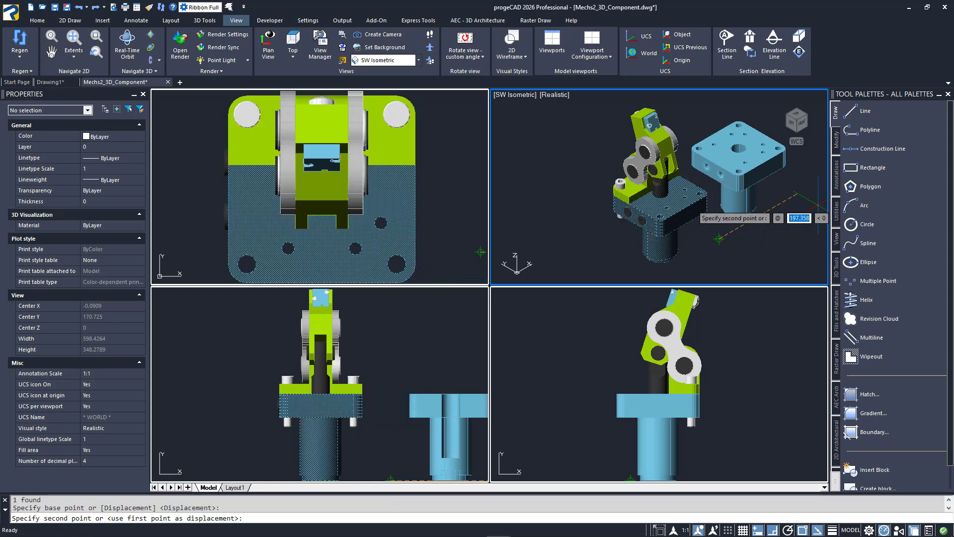
pyautogui.click(817, 204)
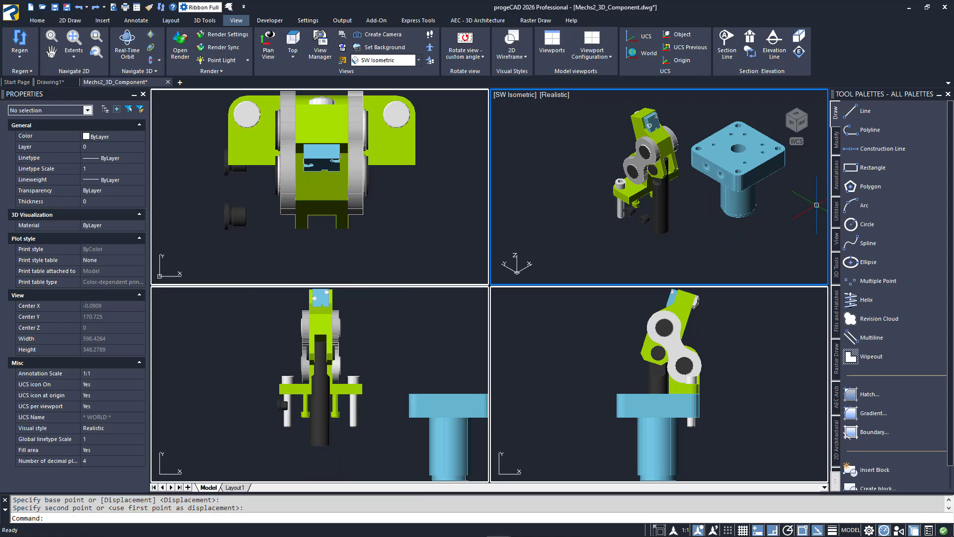